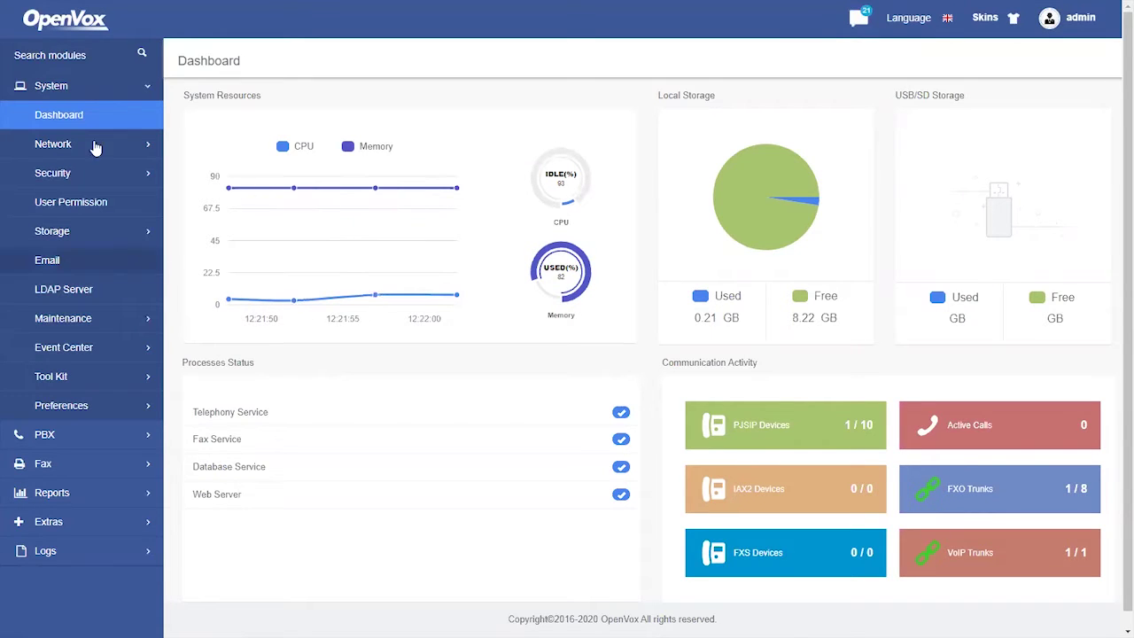
- Expand Event Center under System in the left sidebar to reveal its settings and logs pages
click(76, 348)
- Open Event Settings and review the operation, telephony and system events' record and notification options
click(80, 379)
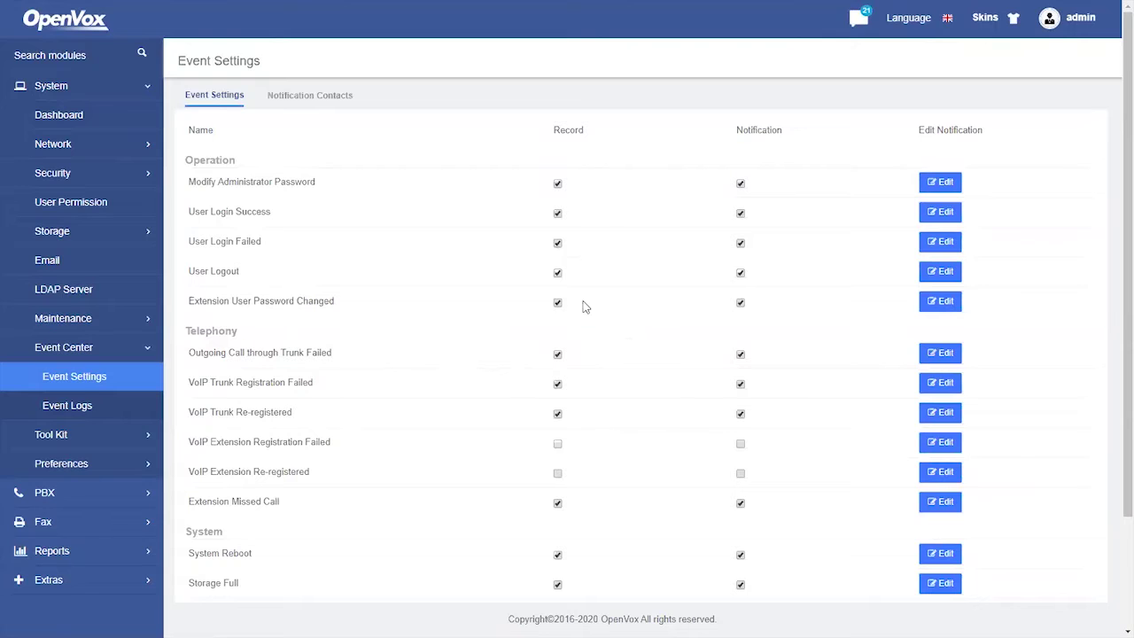
scroll(472, 310, down, 3)
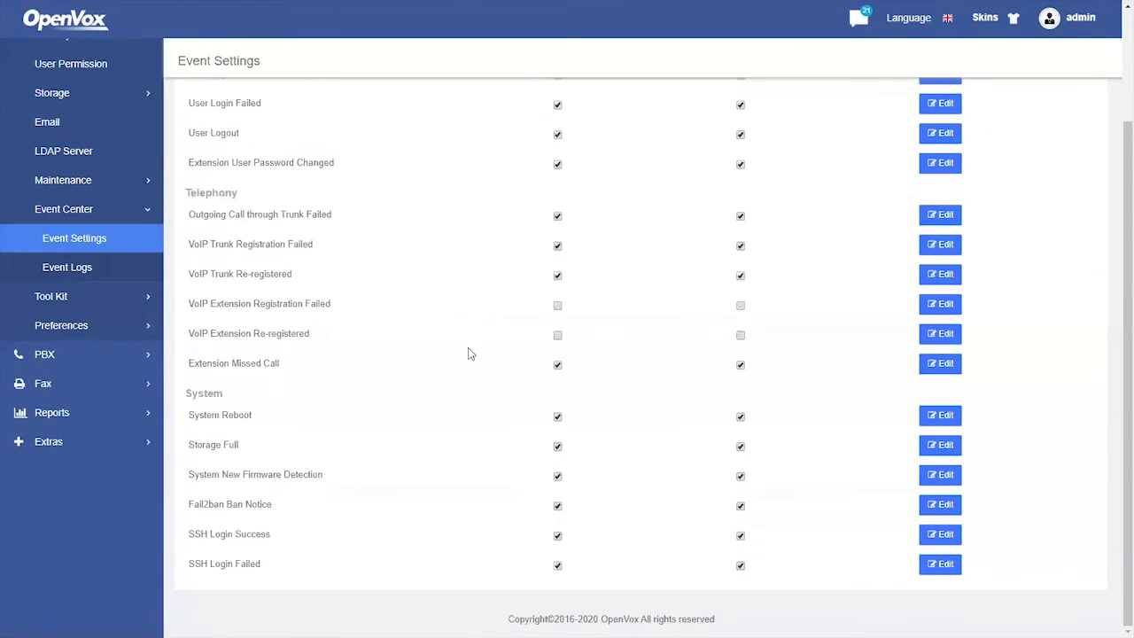
scroll(466, 352, up, 3)
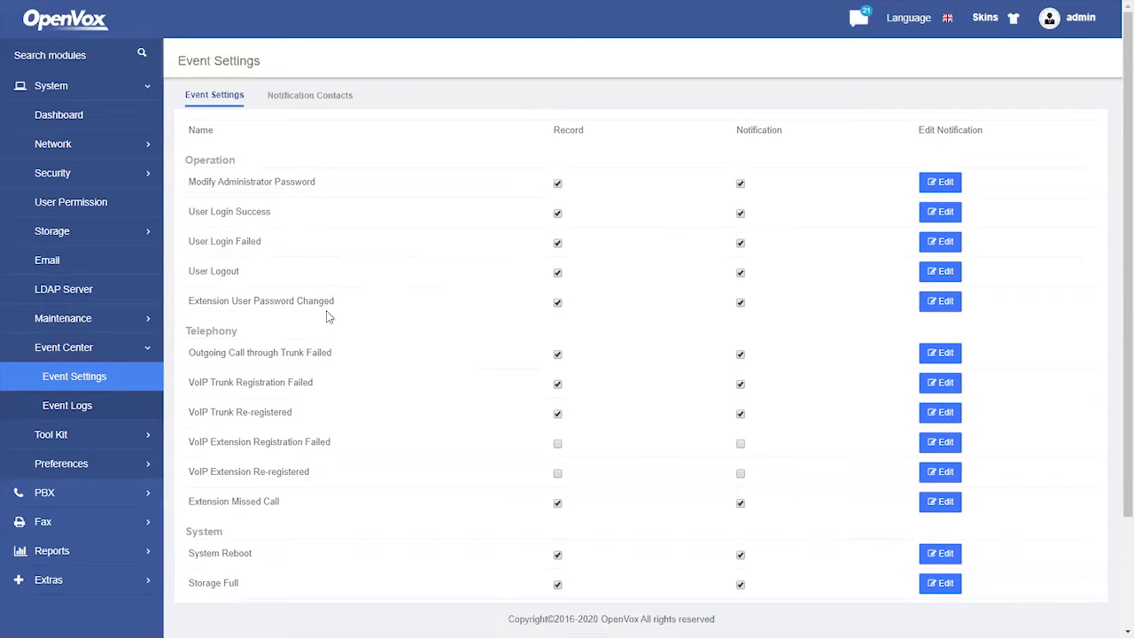
scroll(352, 316, down, 3)
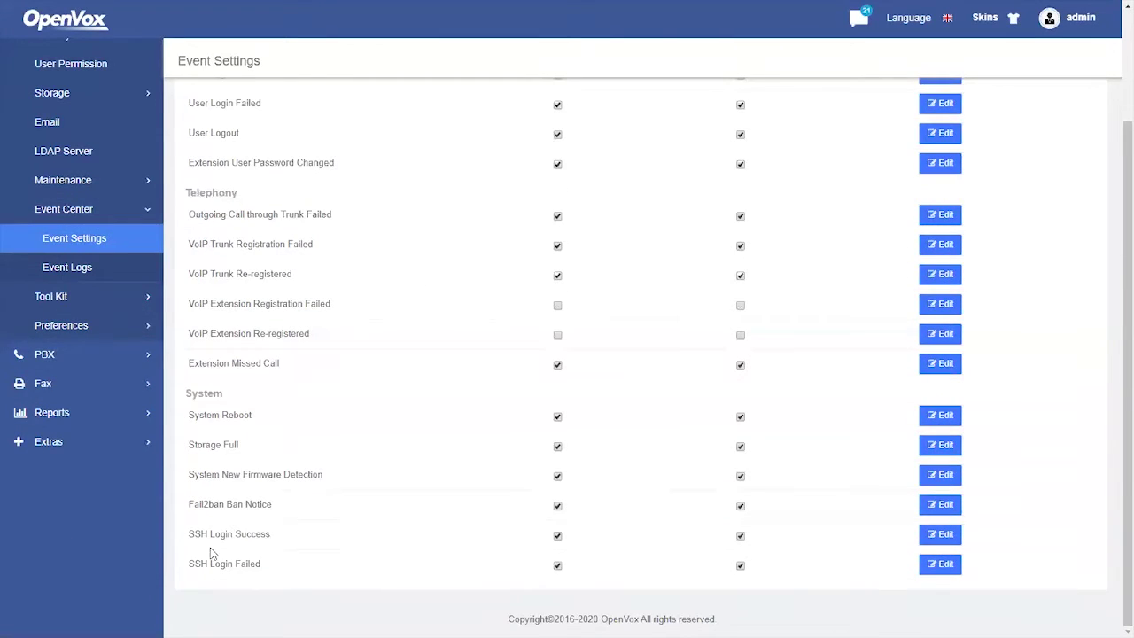
scroll(330, 493, up, 3)
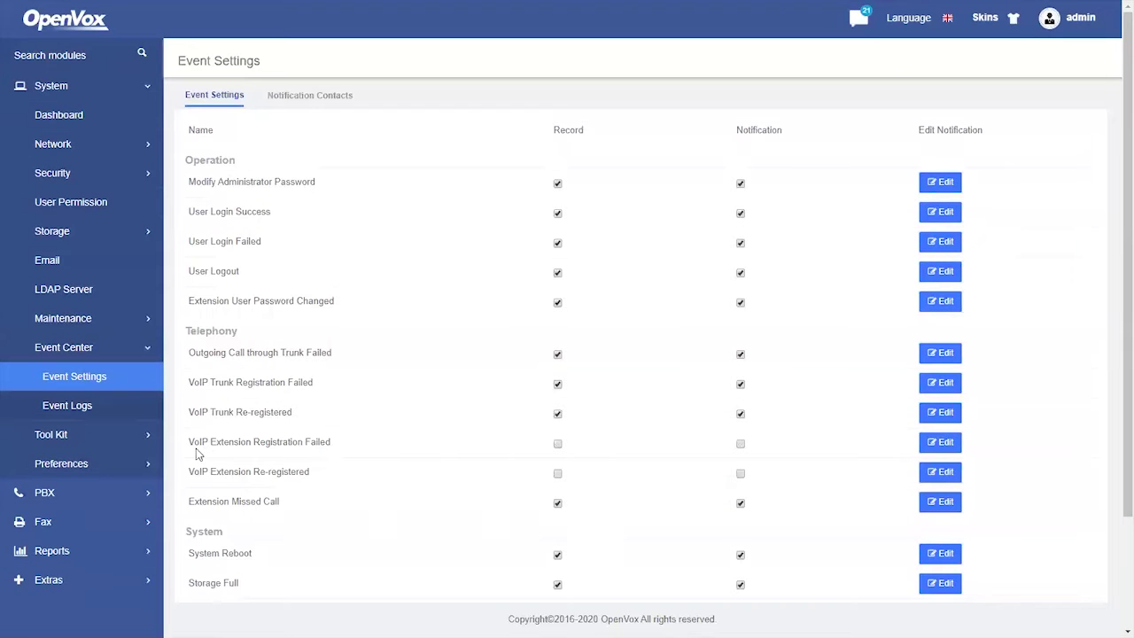
scroll(189, 457, down, 2)
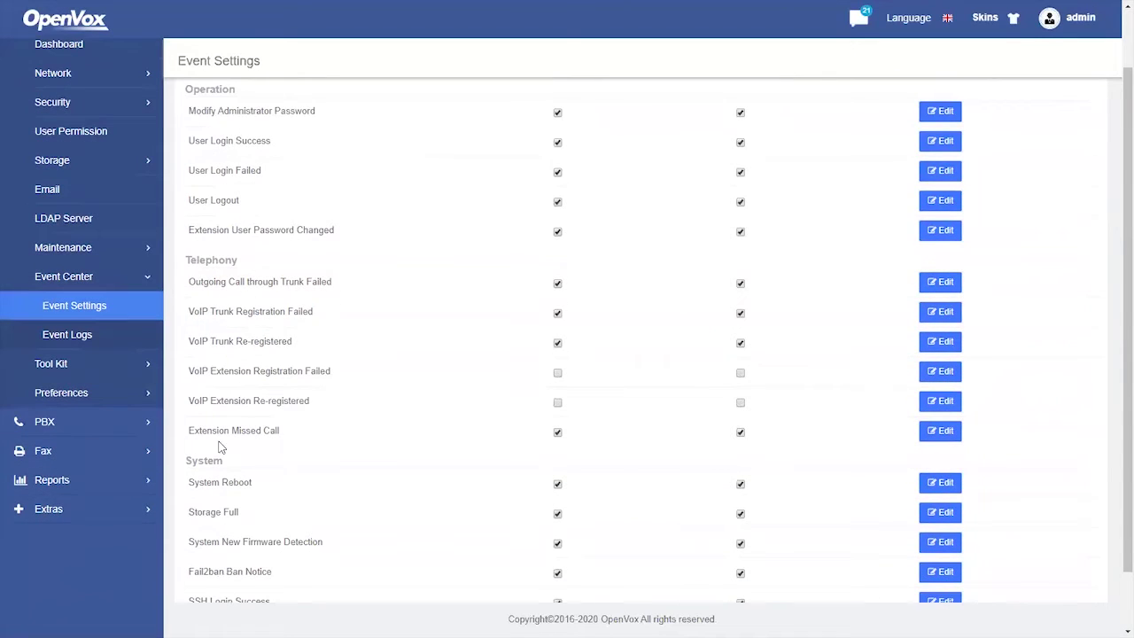
scroll(189, 465, down, 2)
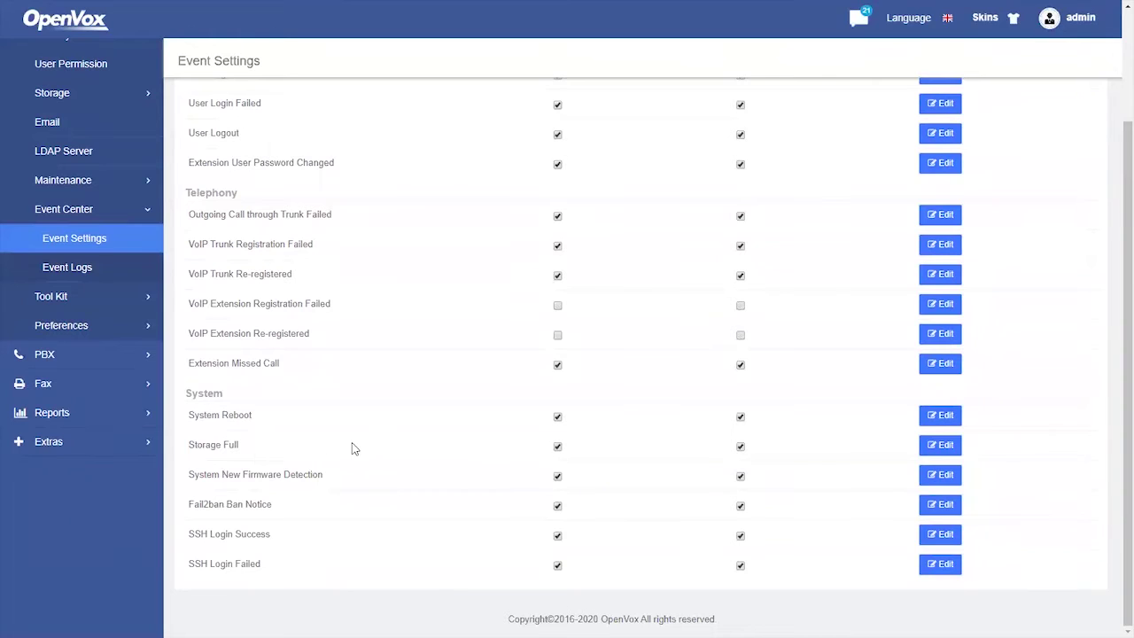
scroll(370, 441, up, 4)
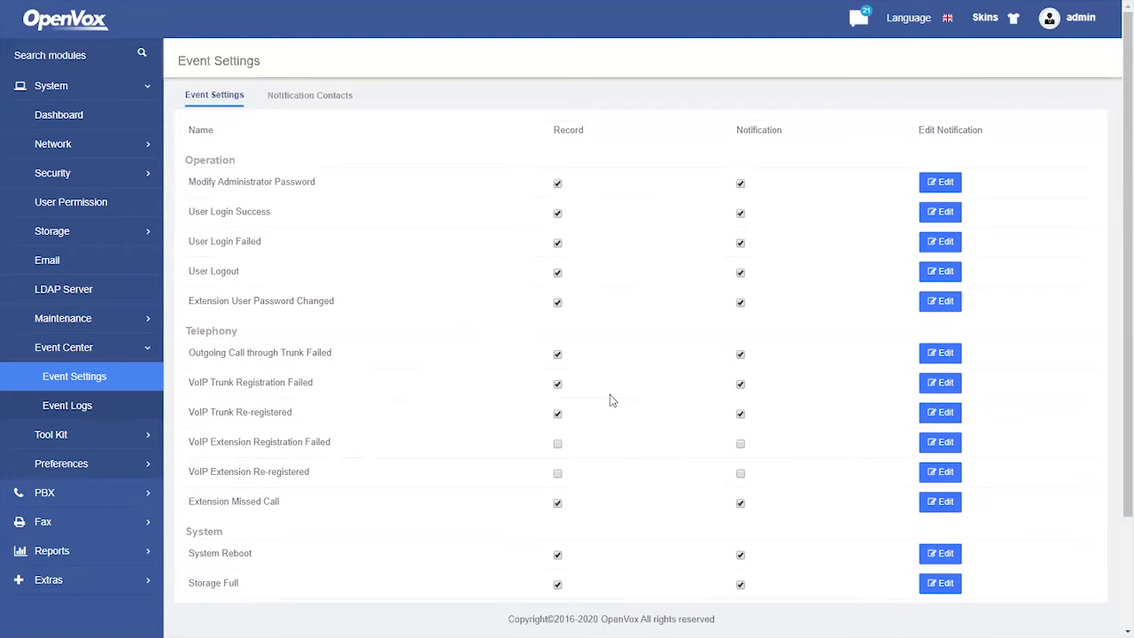
scroll(576, 407, down, 3)
scroll(593, 430, up, 3)
click(86, 412)
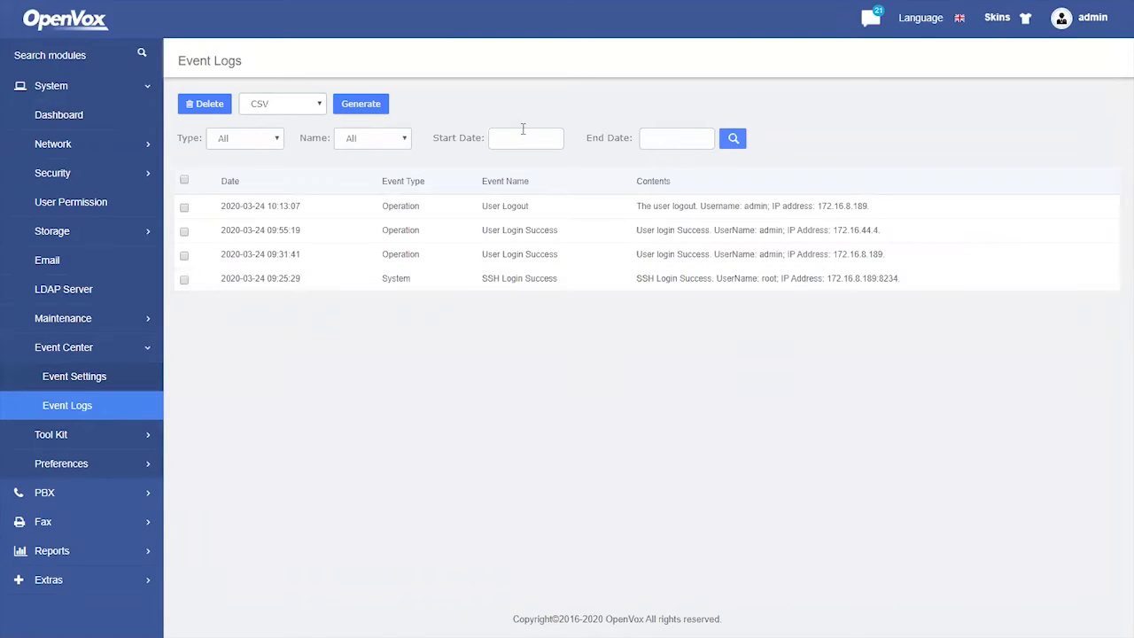
click(98, 376)
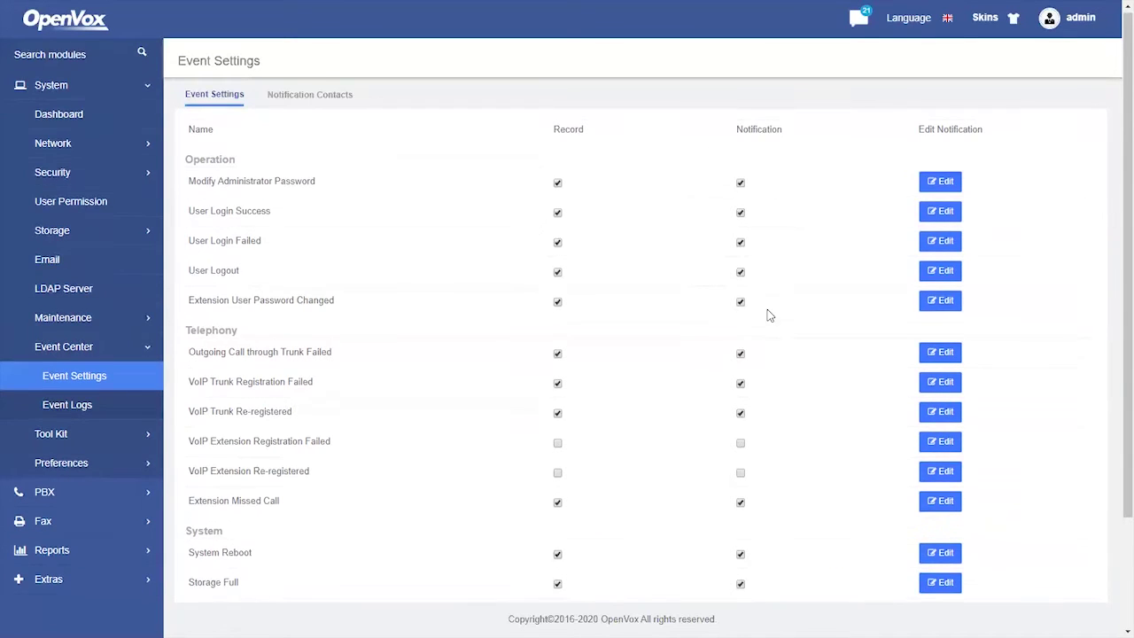
scroll(768, 317, down, 2)
scroll(768, 323, up, 2)
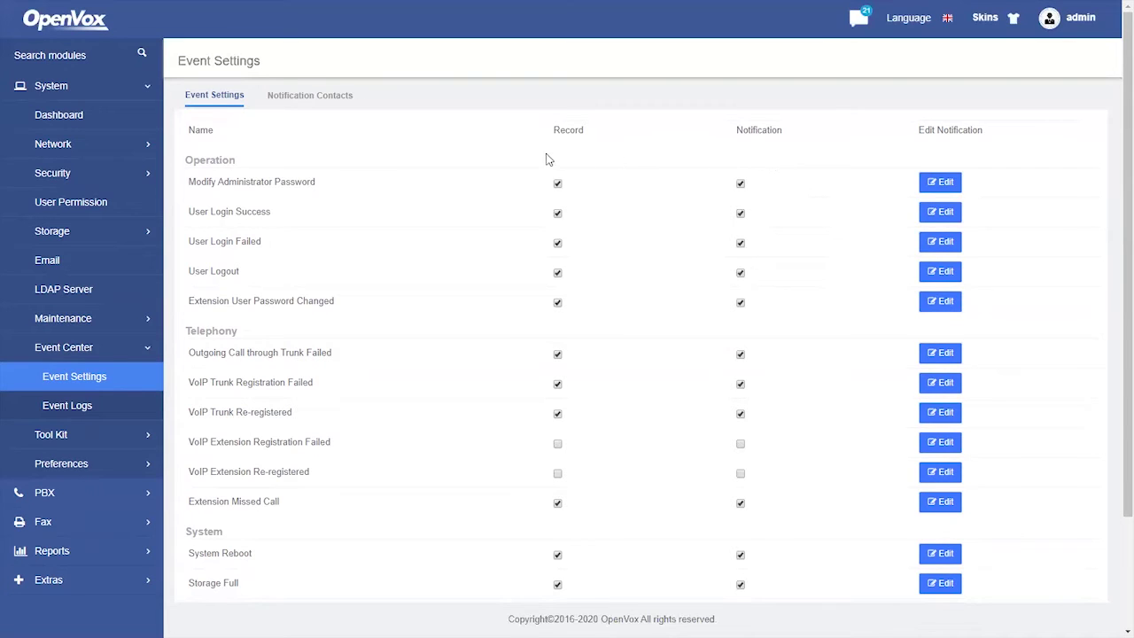
click(317, 94)
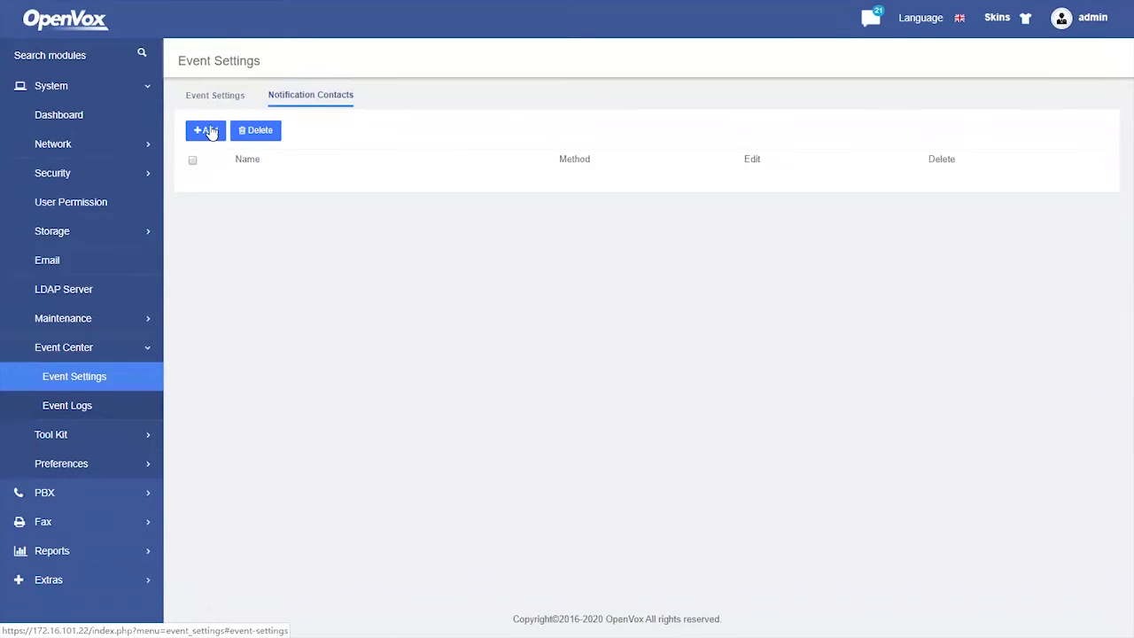
click(209, 131)
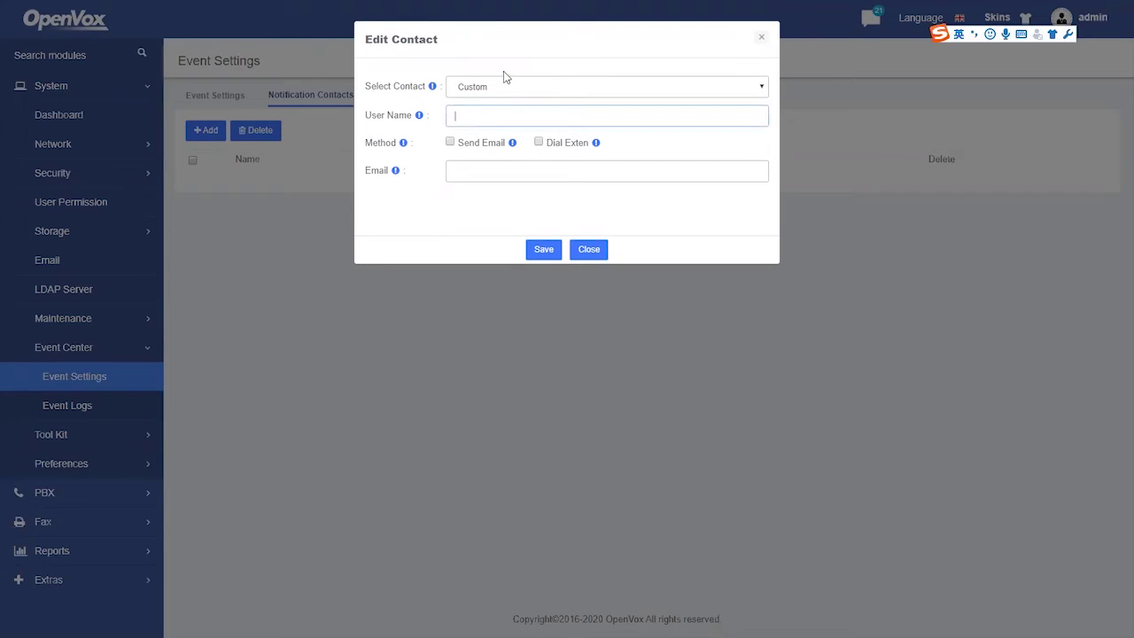
click(589, 250)
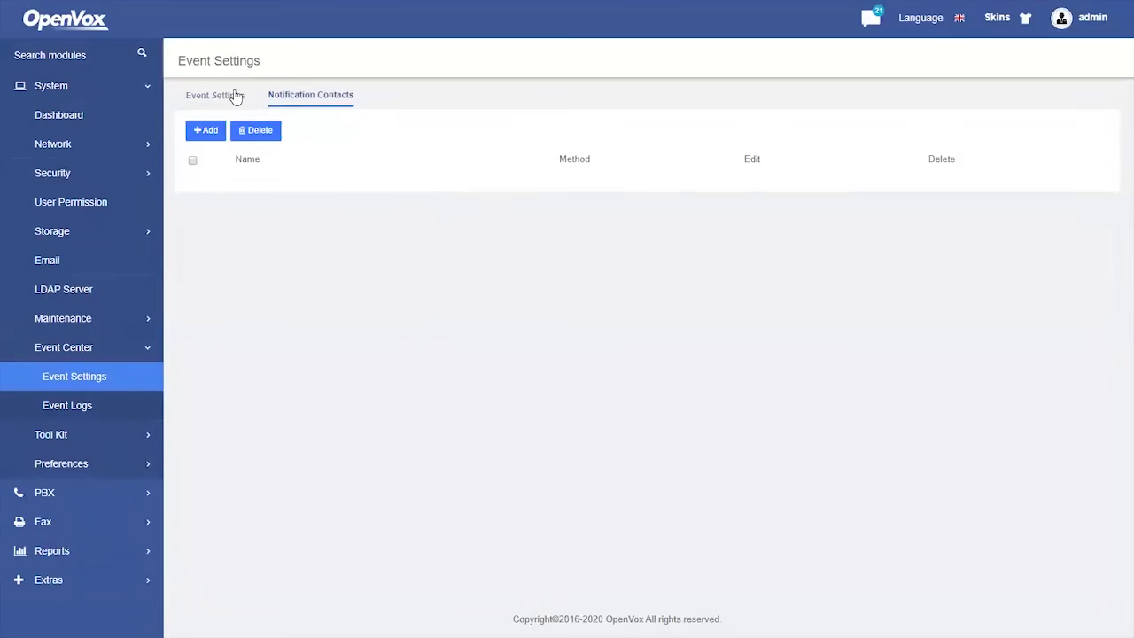
click(234, 94)
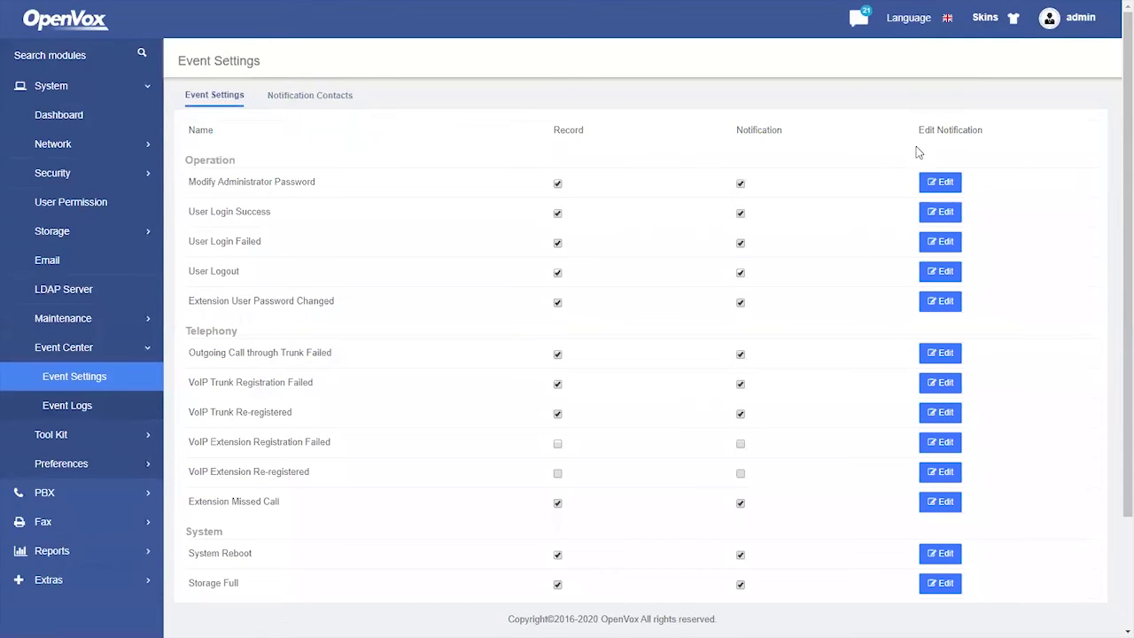
click(940, 184)
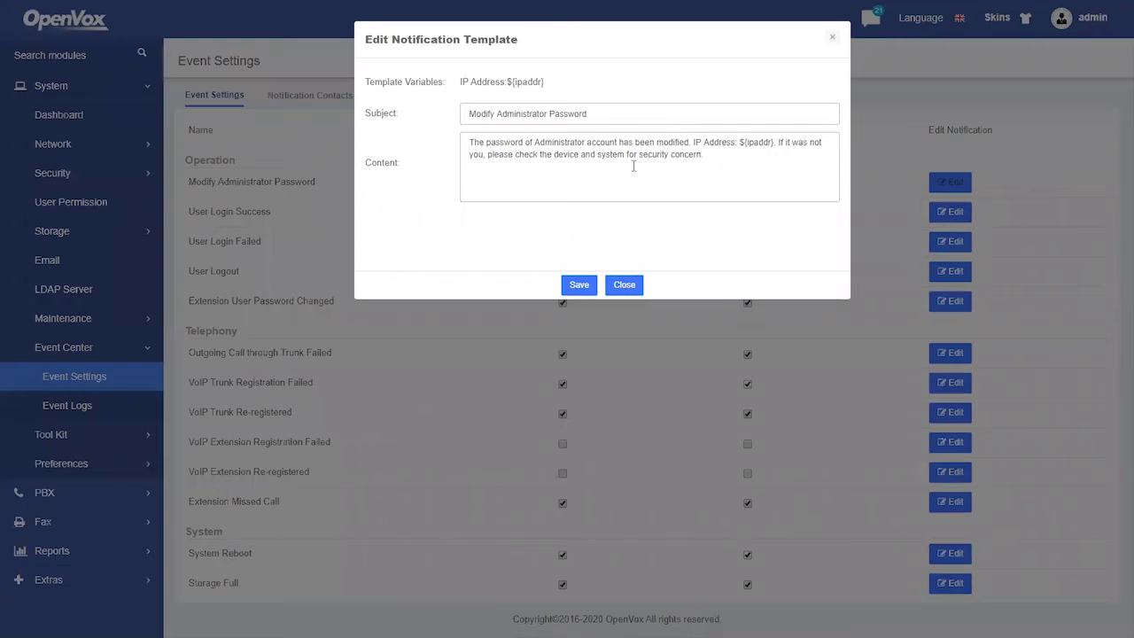
click(624, 285)
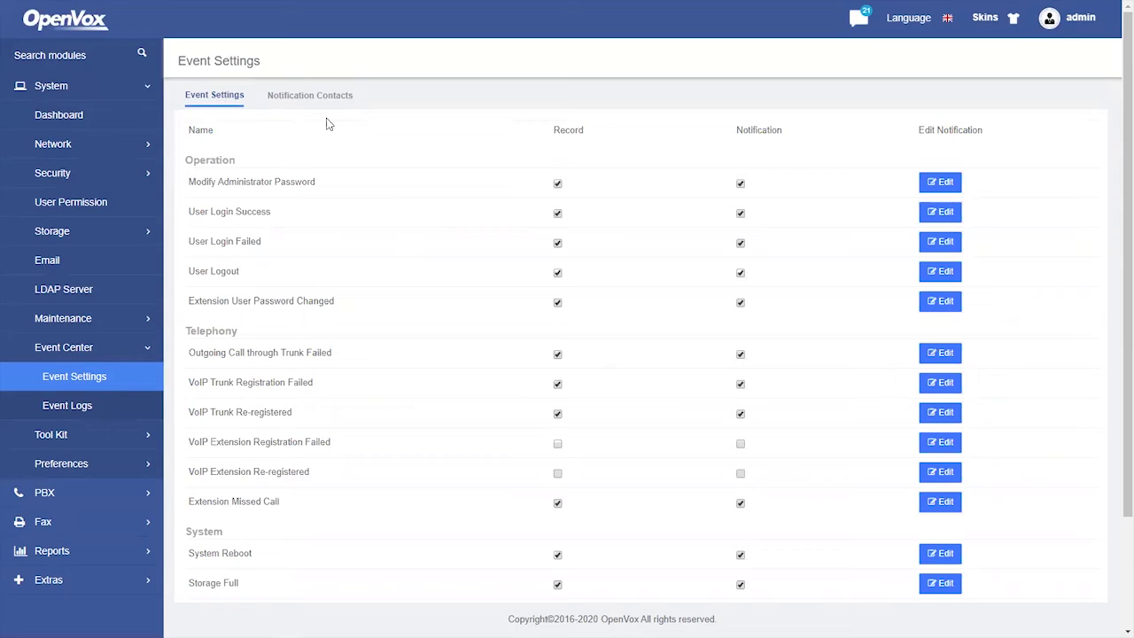
- Enable both Record and Notification for VoIP Extension Registration Failed, confirming each success message
scroll(519, 306, down, 1)
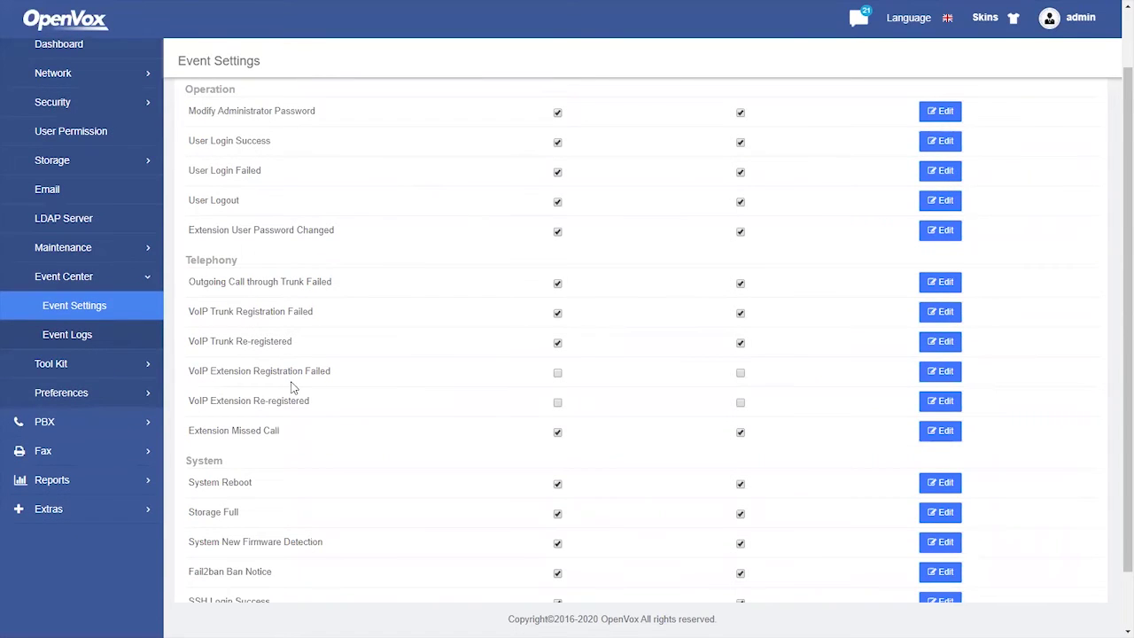
click(559, 373)
key(Return)
click(741, 374)
click(691, 68)
scroll(576, 315, up, 1)
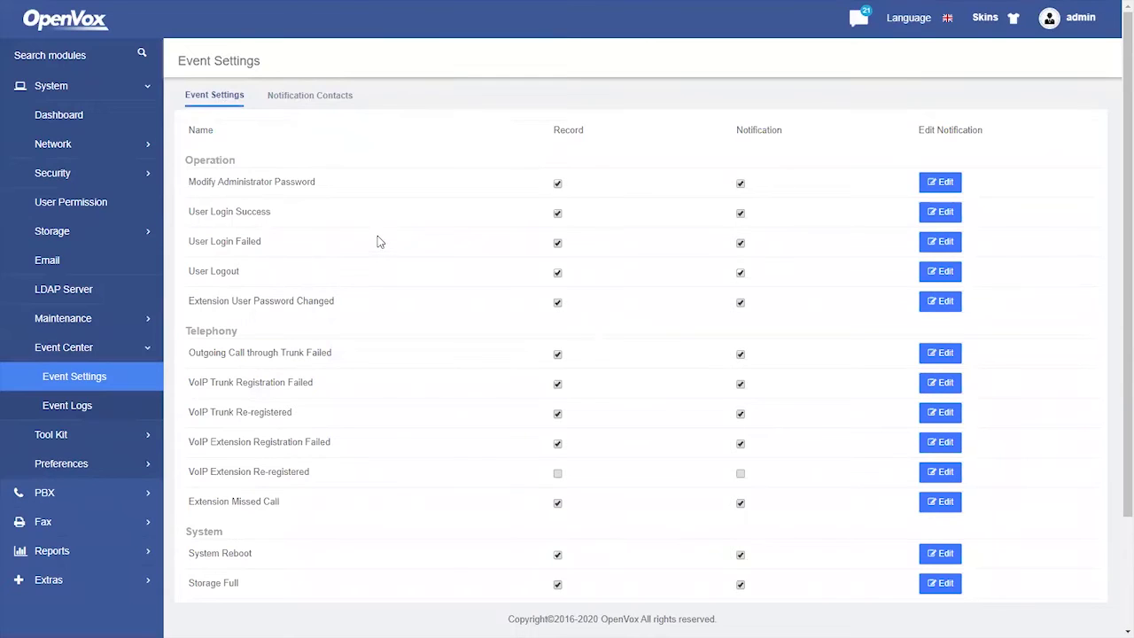
- Add extension 102 as a notification contact with Send Email and the contact's e-mail address, then save
click(310, 96)
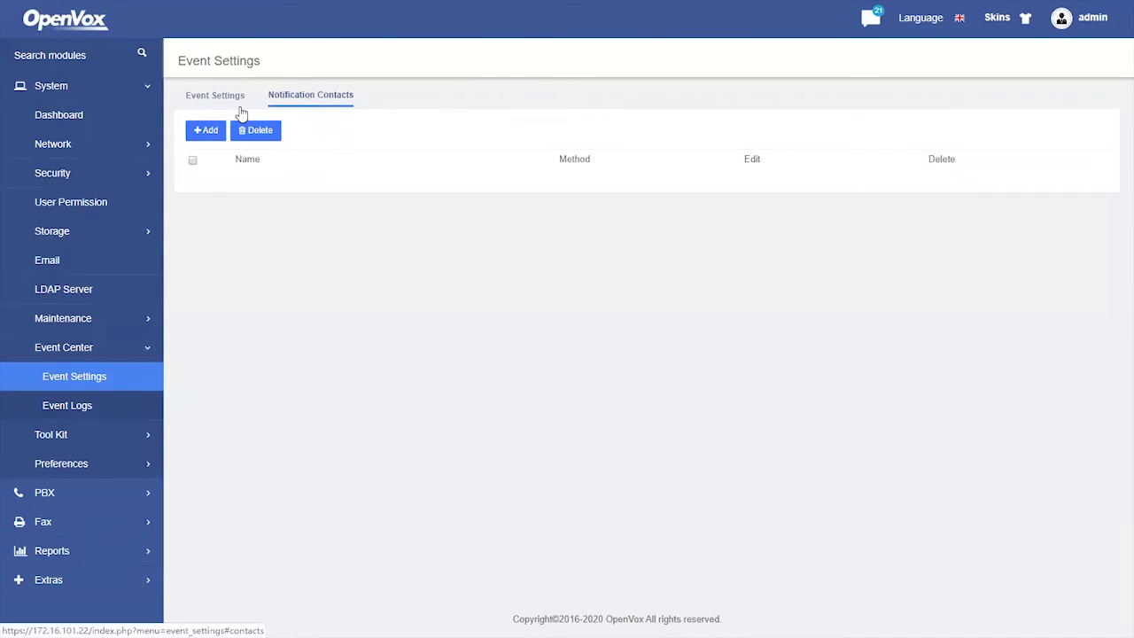
click(213, 132)
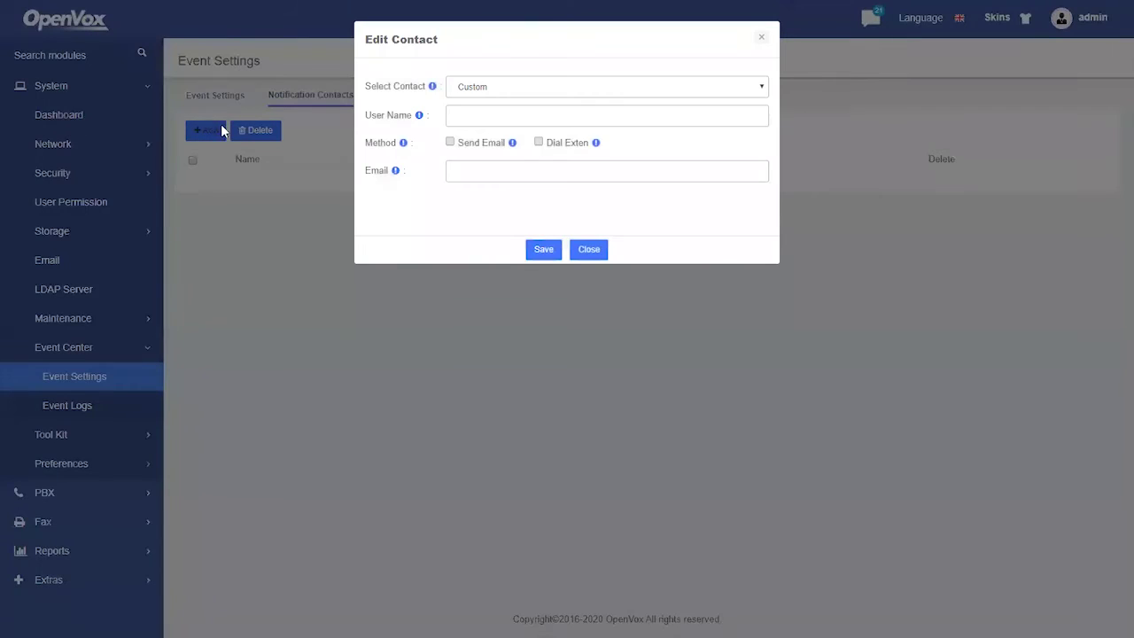
click(488, 89)
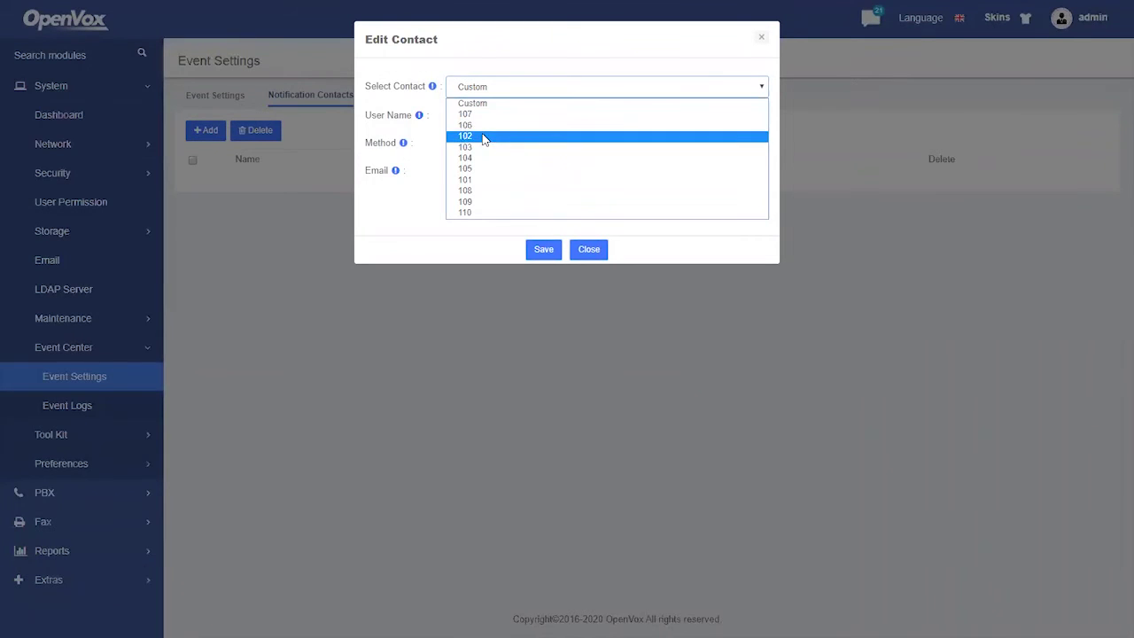
click(483, 132)
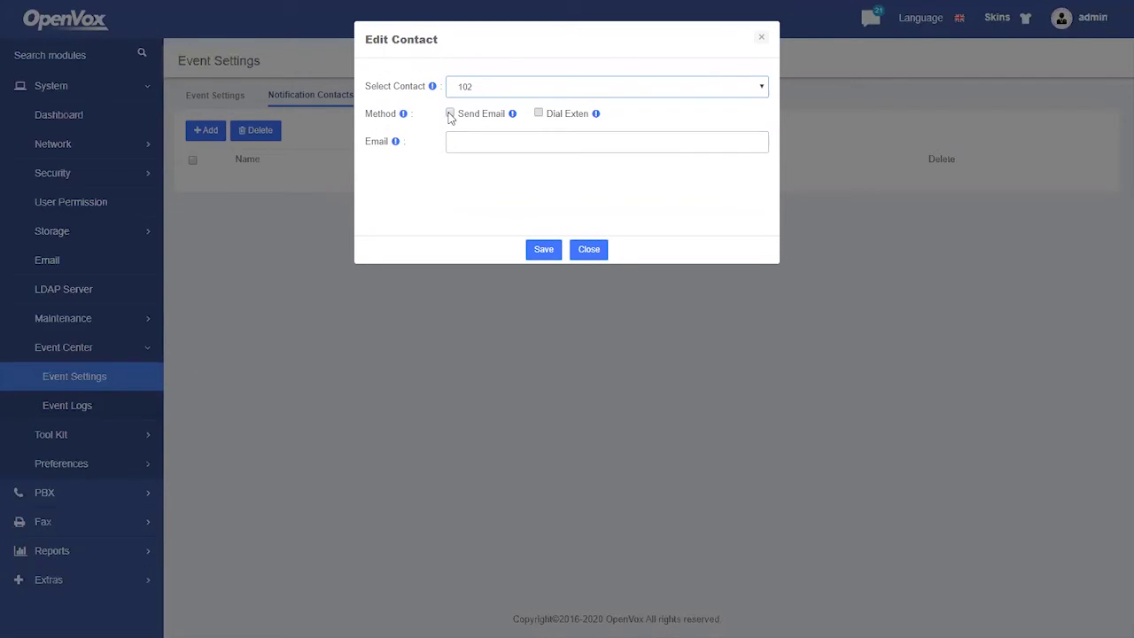
click(479, 142)
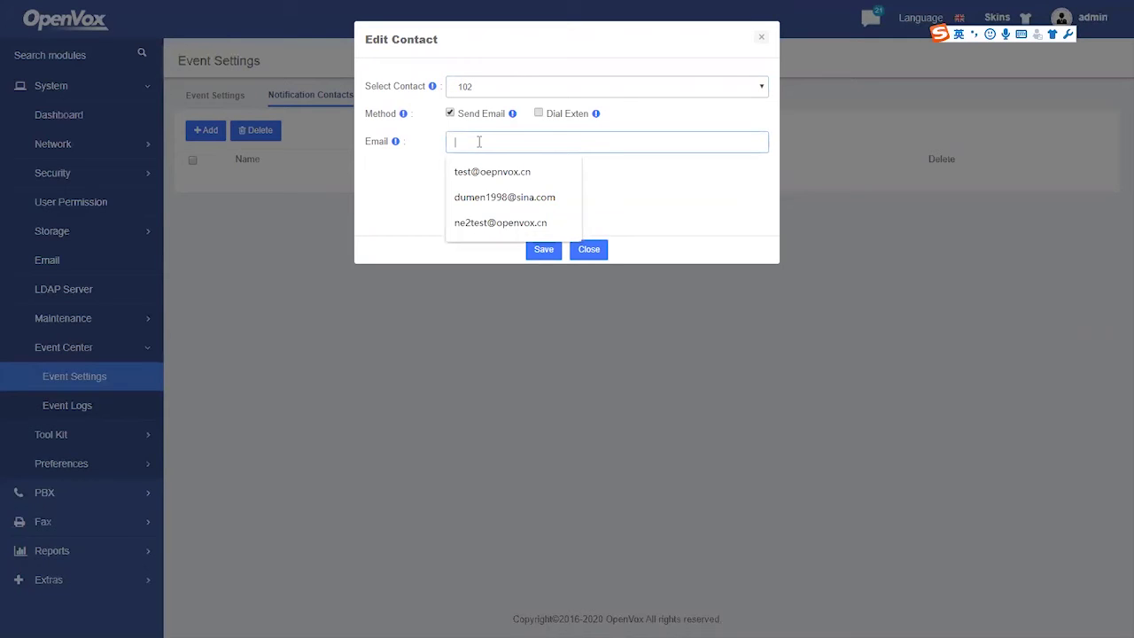
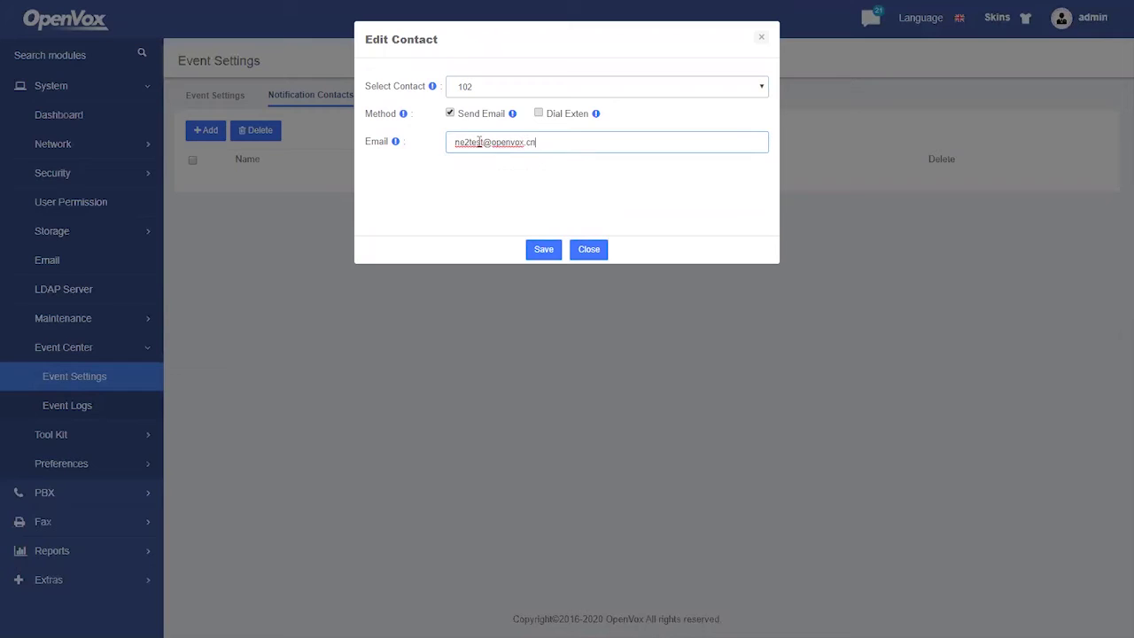
click(542, 252)
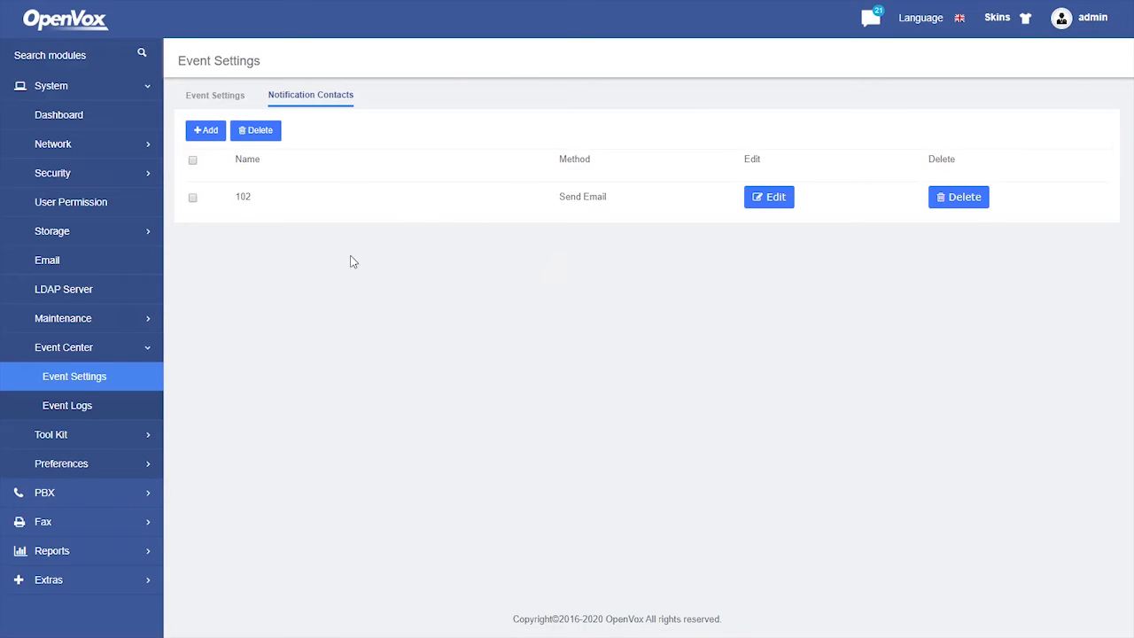
- Navigate via Email and Maintenance > Firmware Update back to Event Center > Event Settings
click(107, 257)
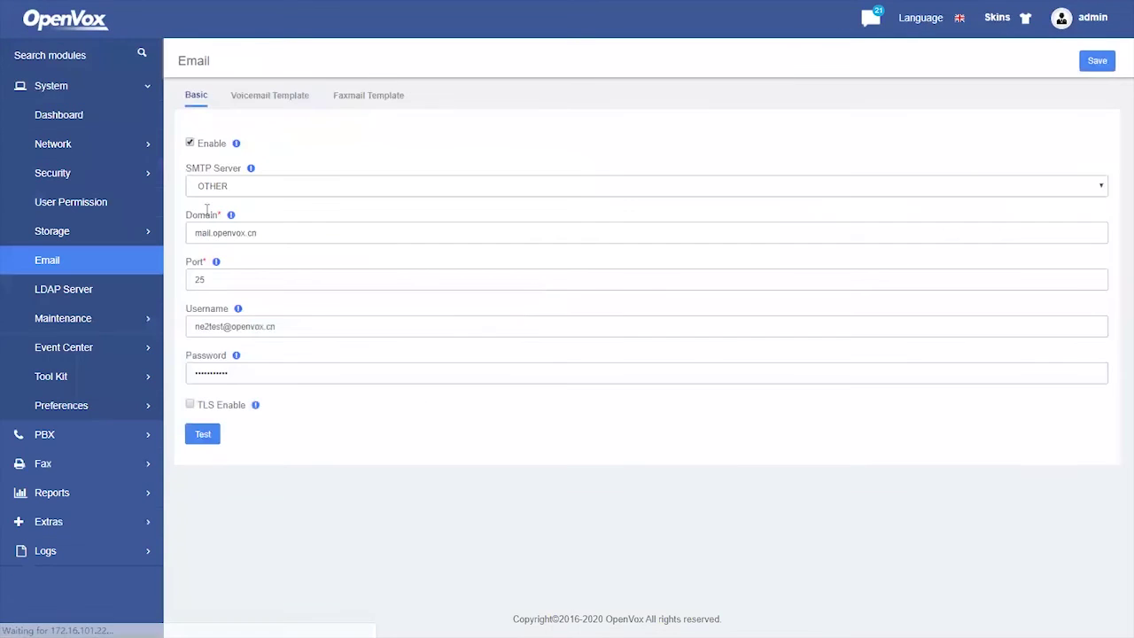
click(99, 334)
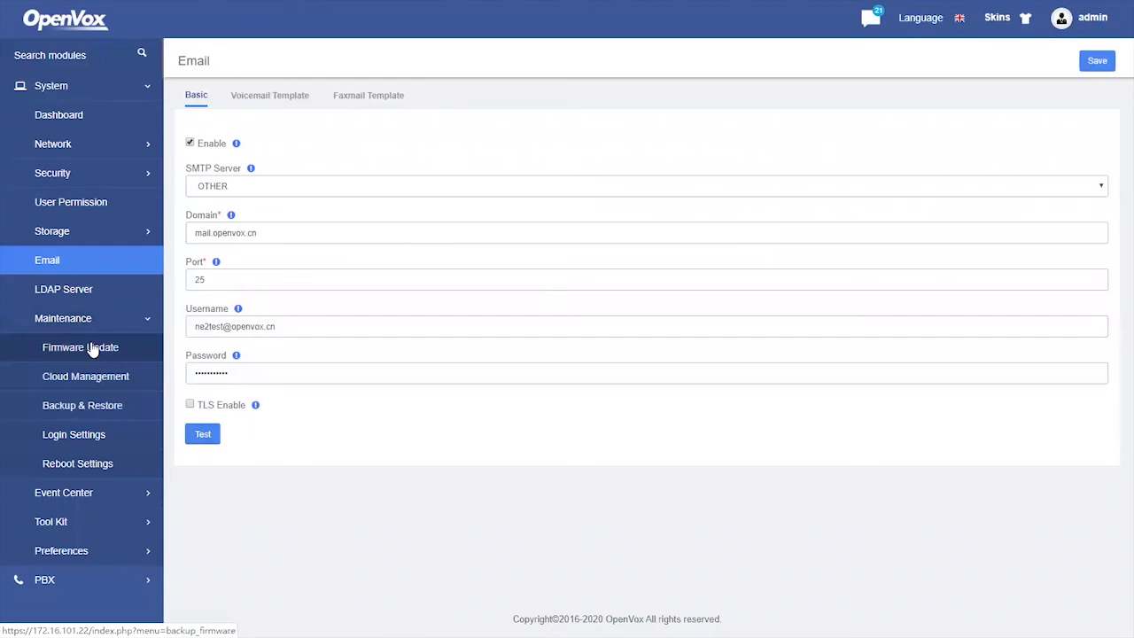
click(80, 352)
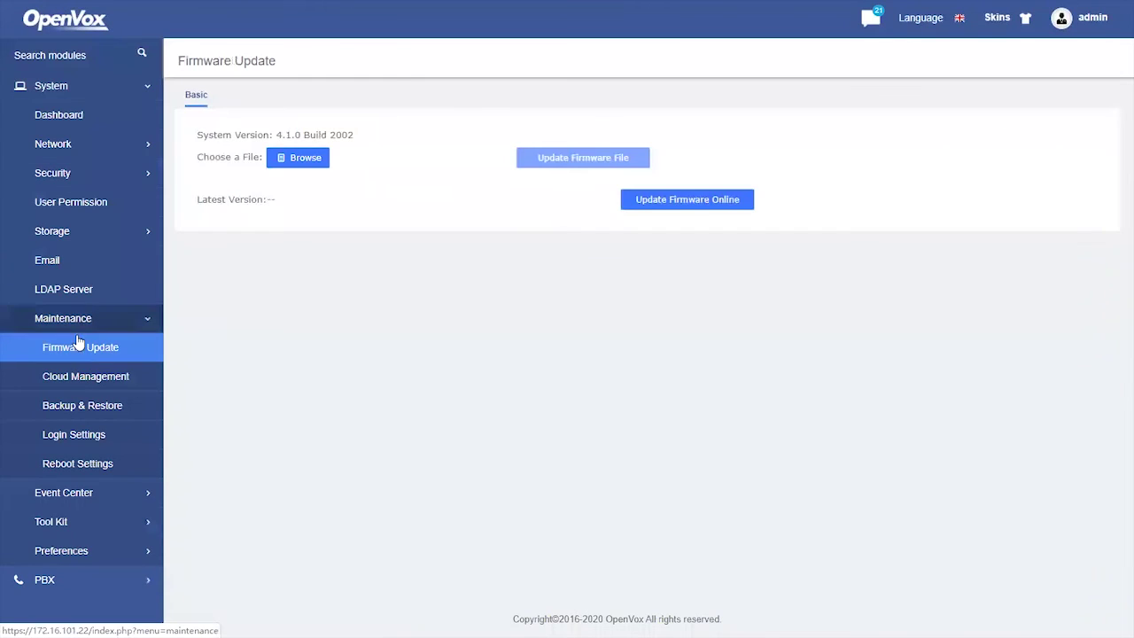
click(77, 496)
click(114, 519)
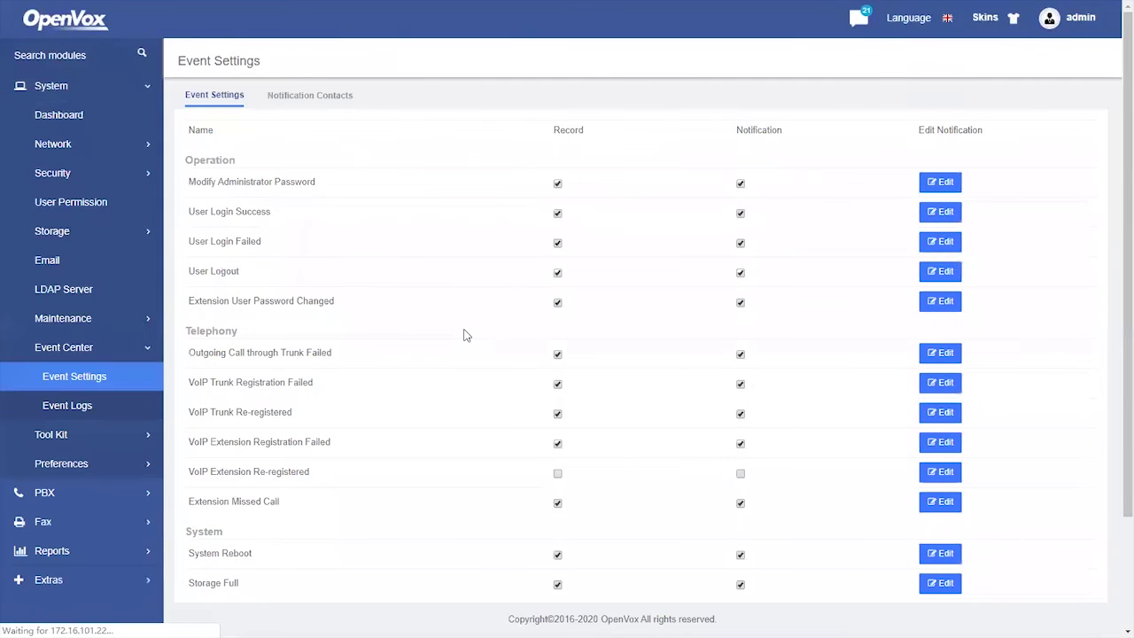
key(alt+Tab)
key(alt+Tab)
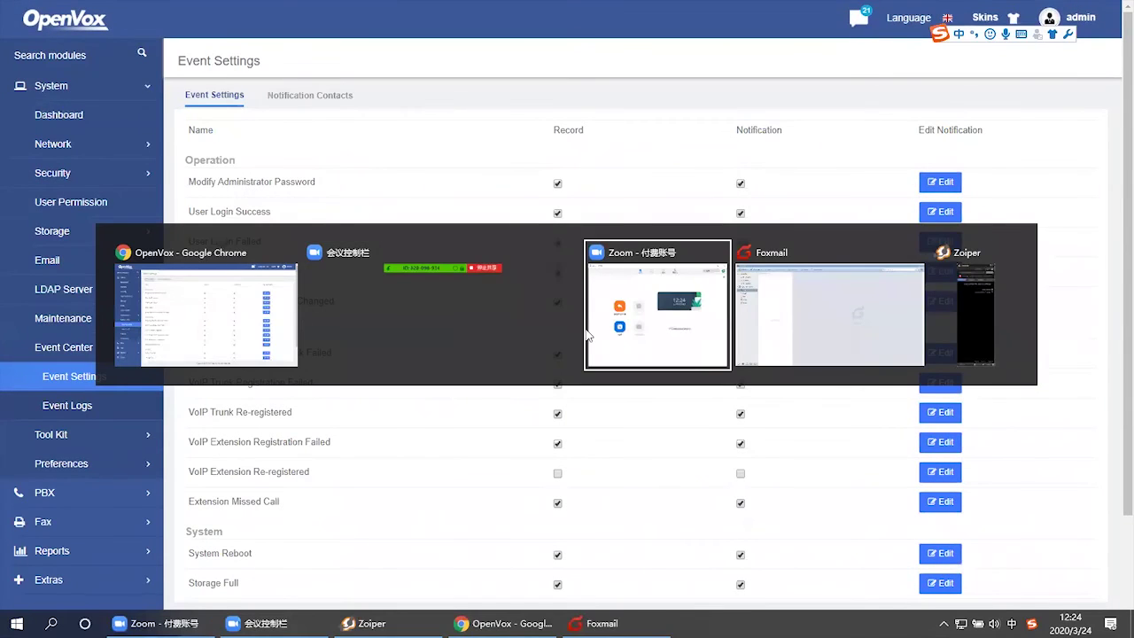
click(964, 335)
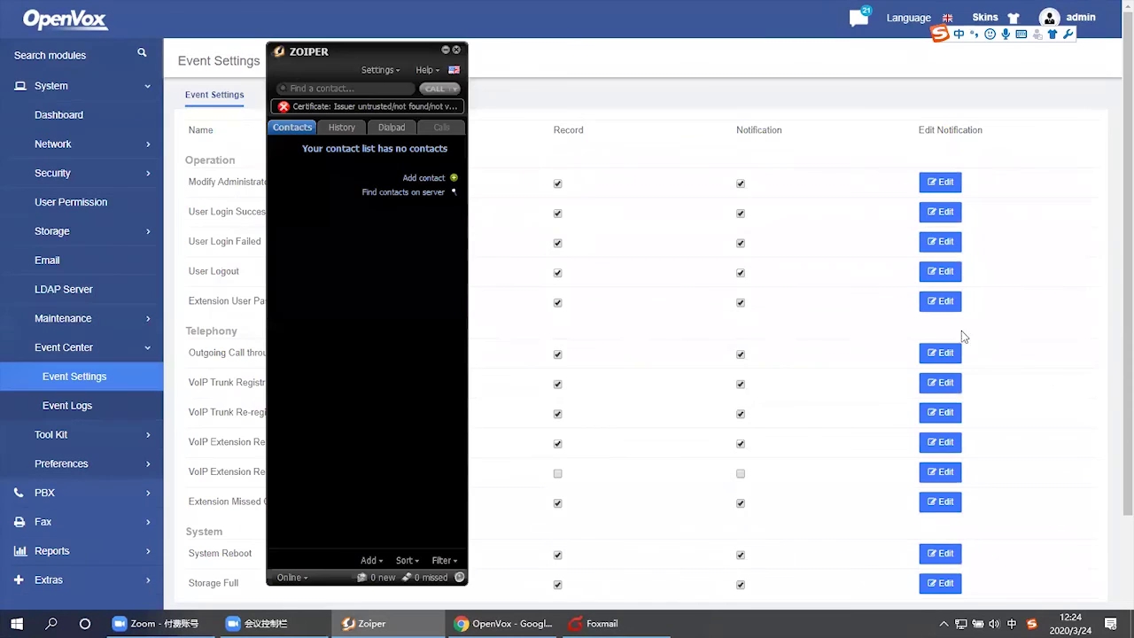
click(381, 70)
click(388, 124)
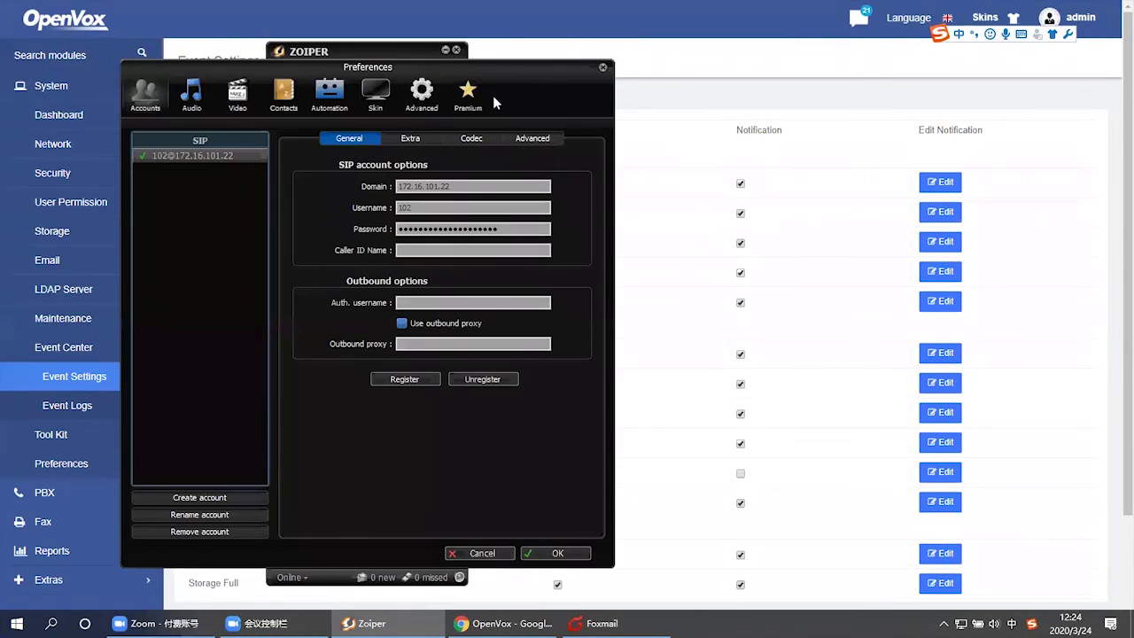
drag(635, 74, 808, 51)
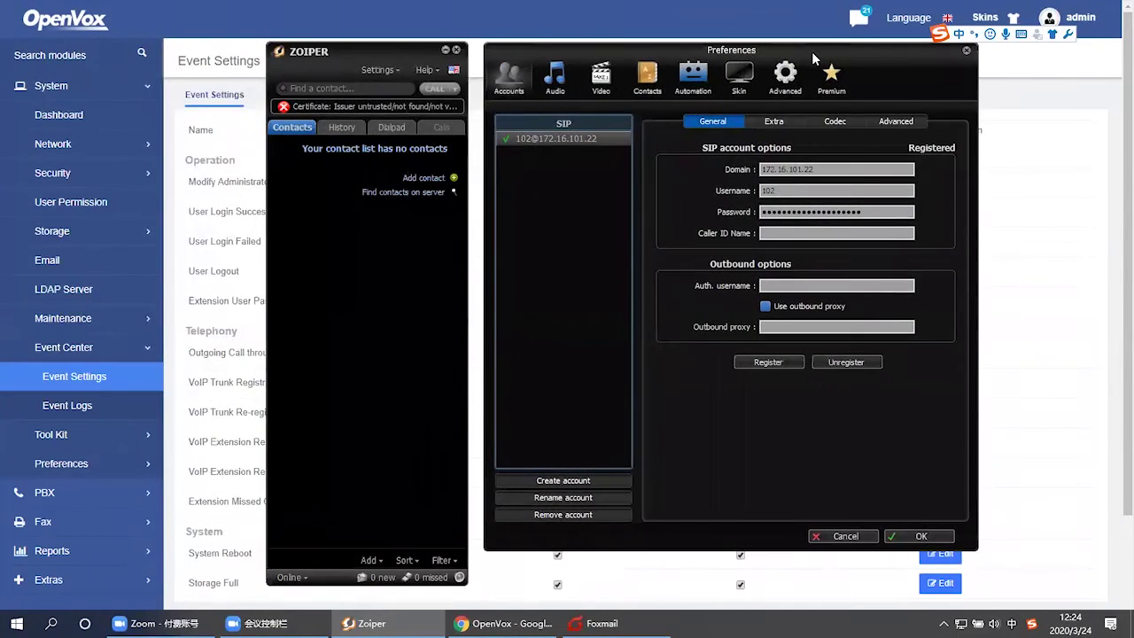
- Replace account 102's password with a wrong one and unregister then re-register, causing a 401 failure
click(874, 214)
drag(889, 218, 760, 218)
text(1)
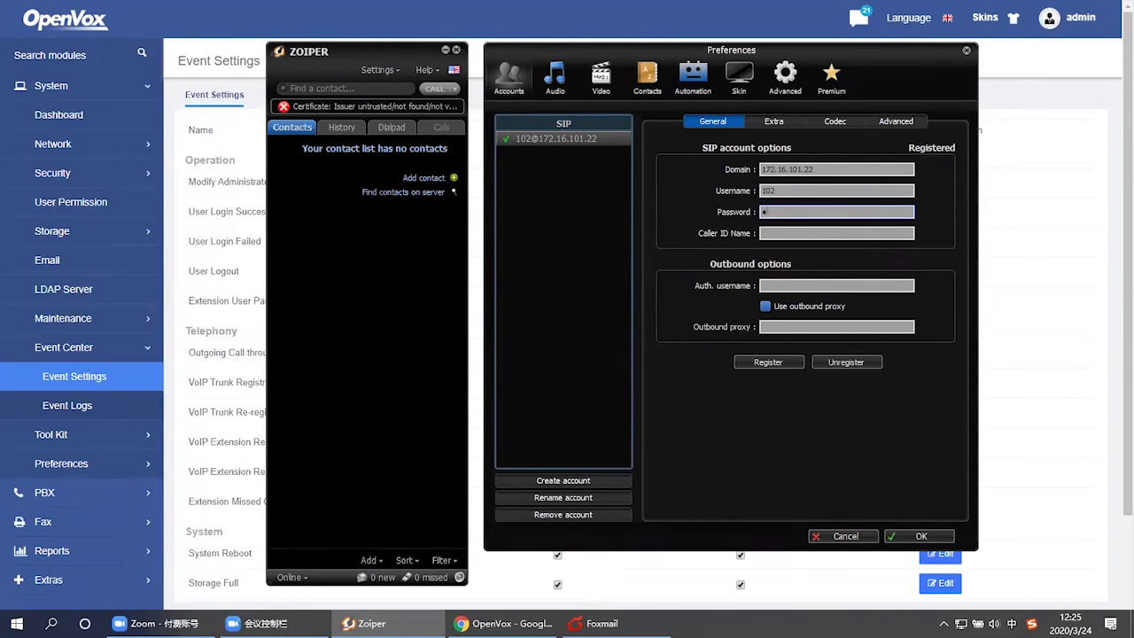
click(832, 363)
click(756, 363)
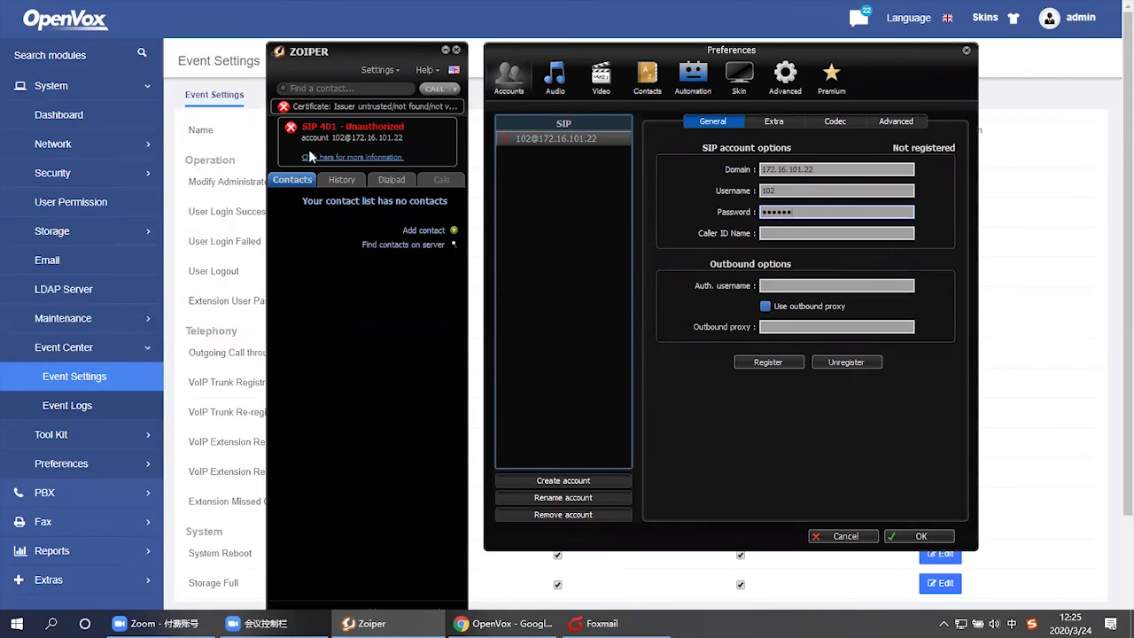
click(227, 147)
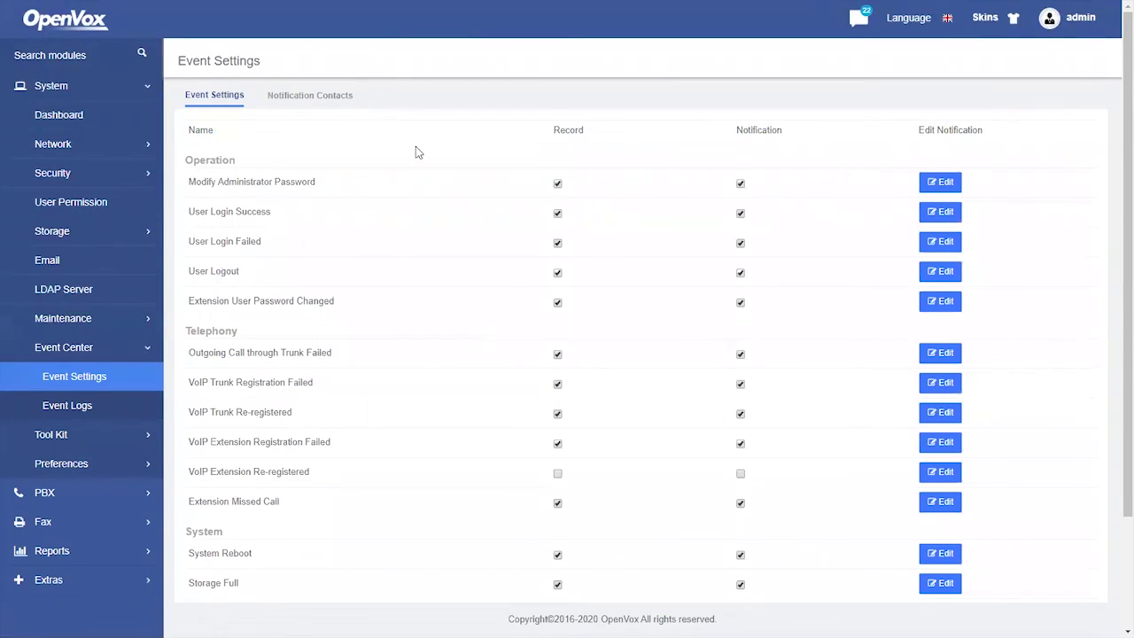
- Open the notification panel and view the new VoIP Trunk Registration Failed alert for 102
click(862, 23)
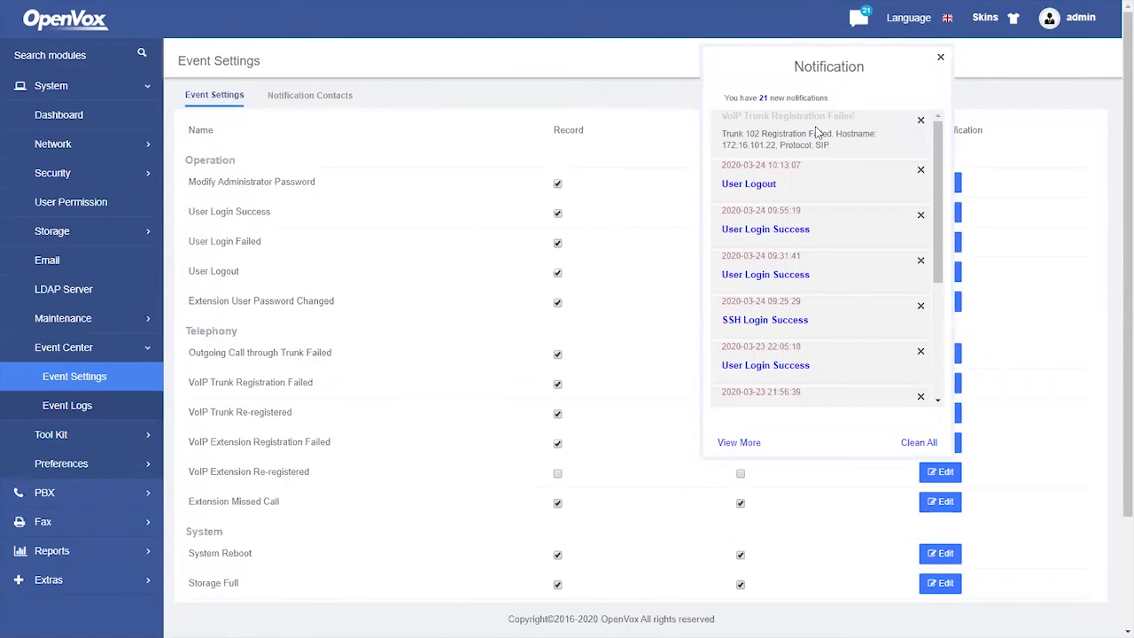
scroll(820, 156, down, 1)
scroll(820, 156, up, 1)
- Fetch mail in Foxmail, read the IPPBX Trunk 102 failure alert, then close OpenVox's notification panel
key(alt+Tab)
key(alt+Tab)
key(alt+Tab)
key(alt+Tab)
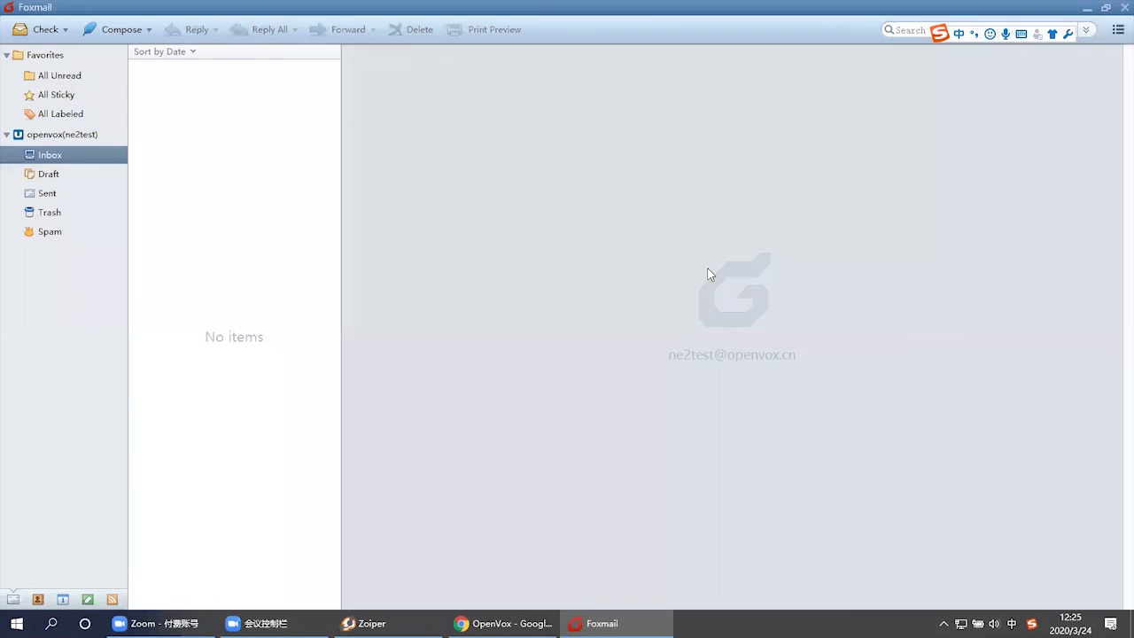
click(35, 29)
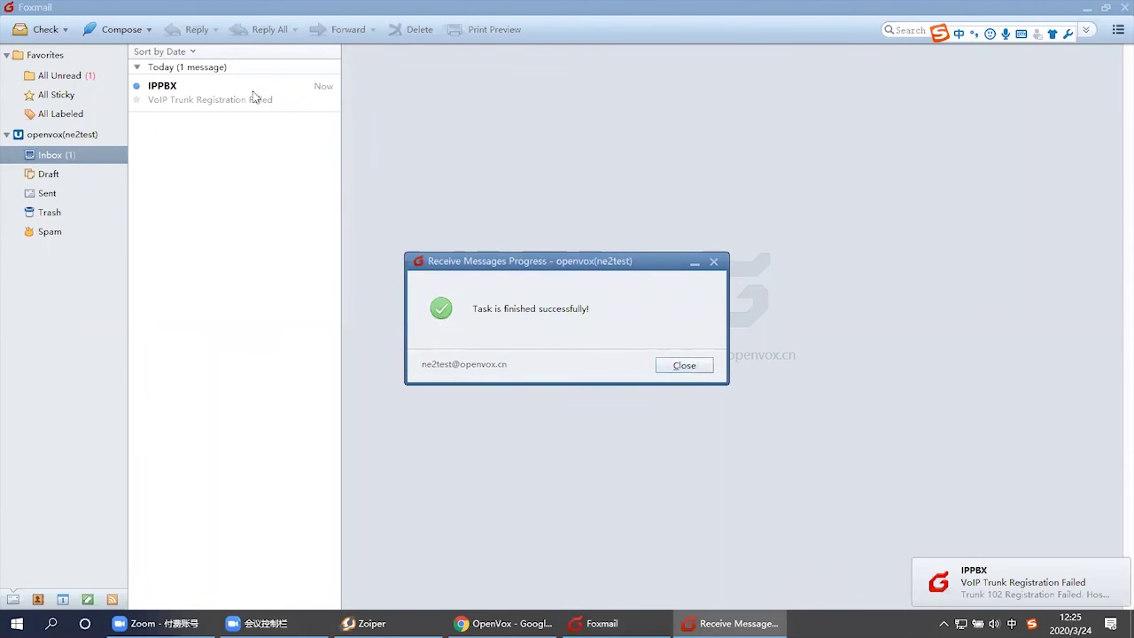
click(245, 100)
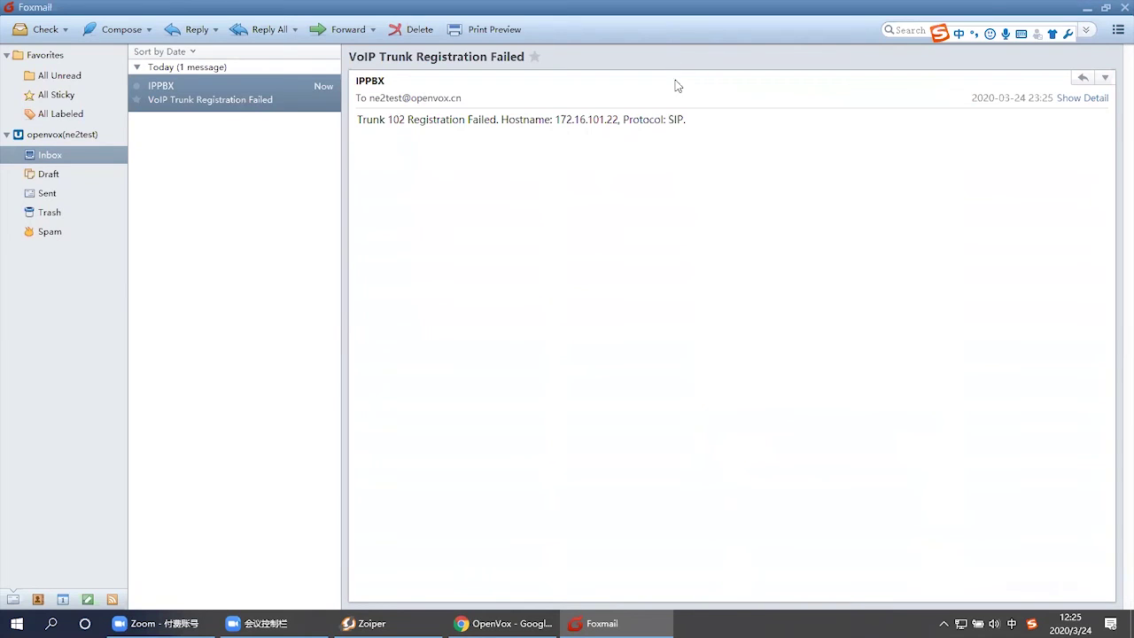
key(alt+Tab)
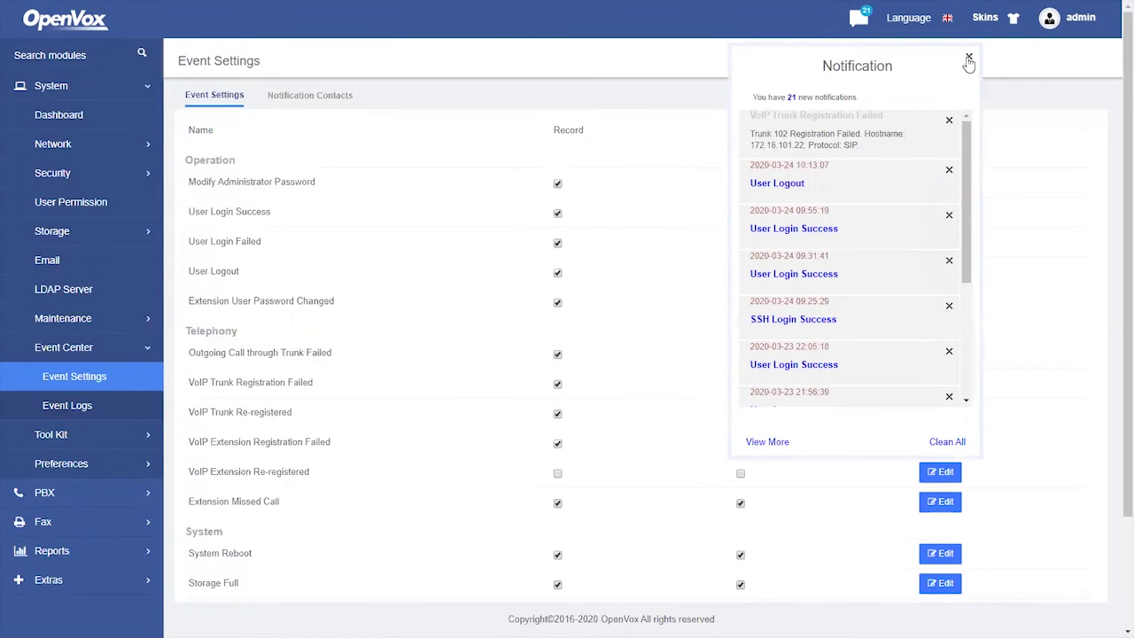
click(969, 58)
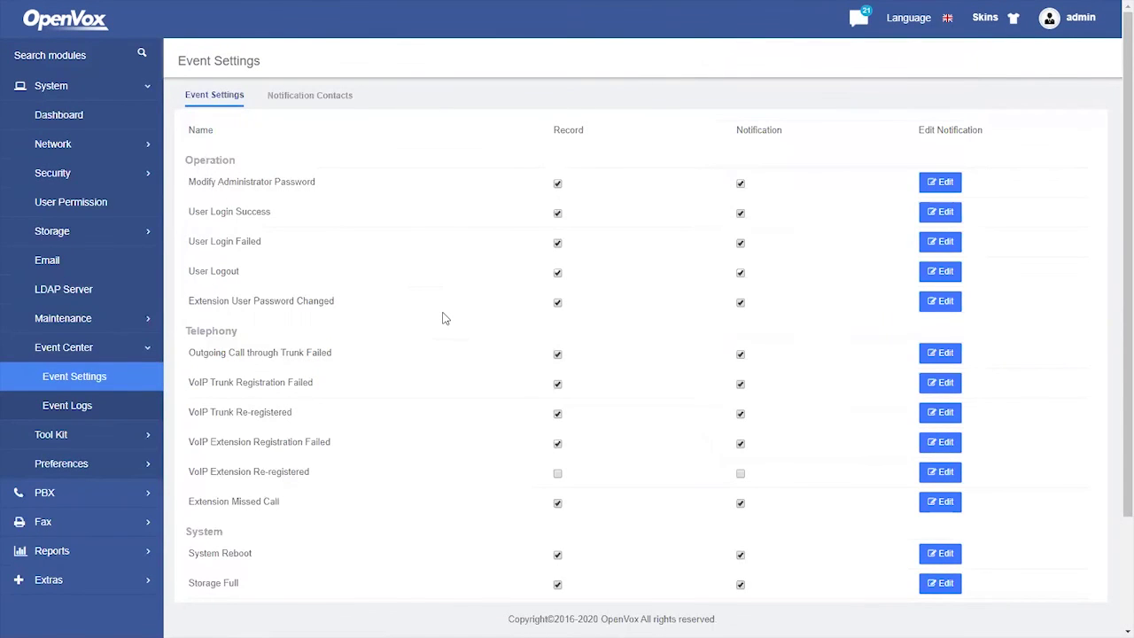